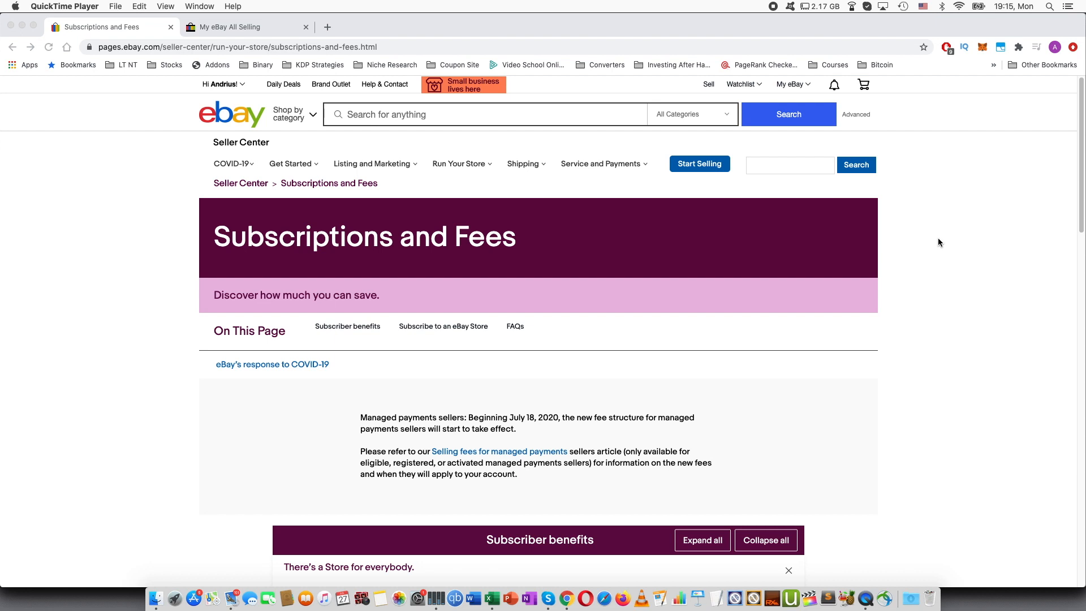
pyautogui.scroll(-5, 583, 245)
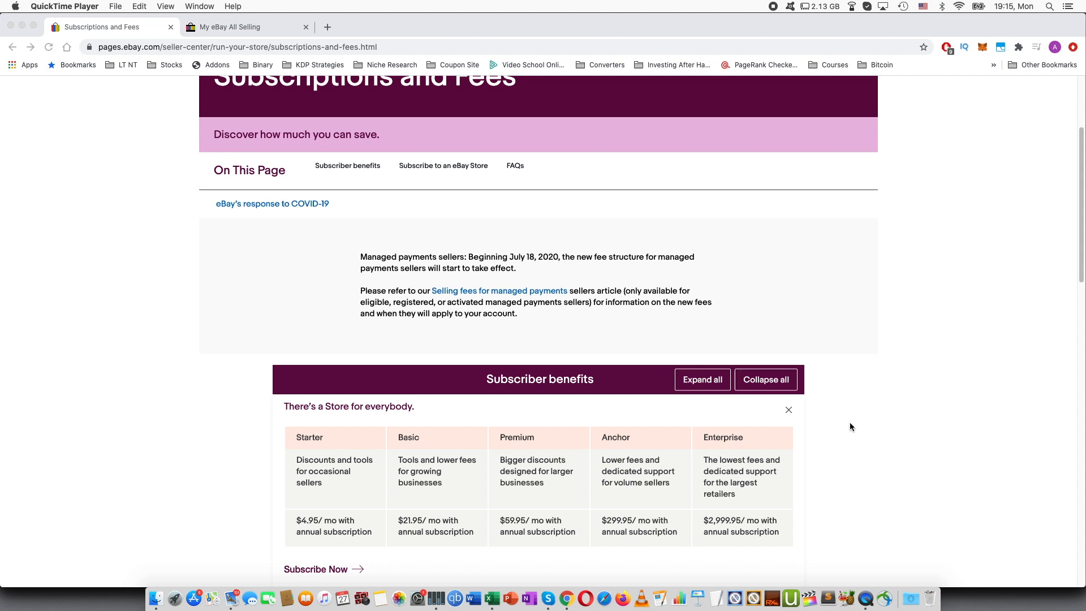
pyautogui.scroll(5, 850, 426)
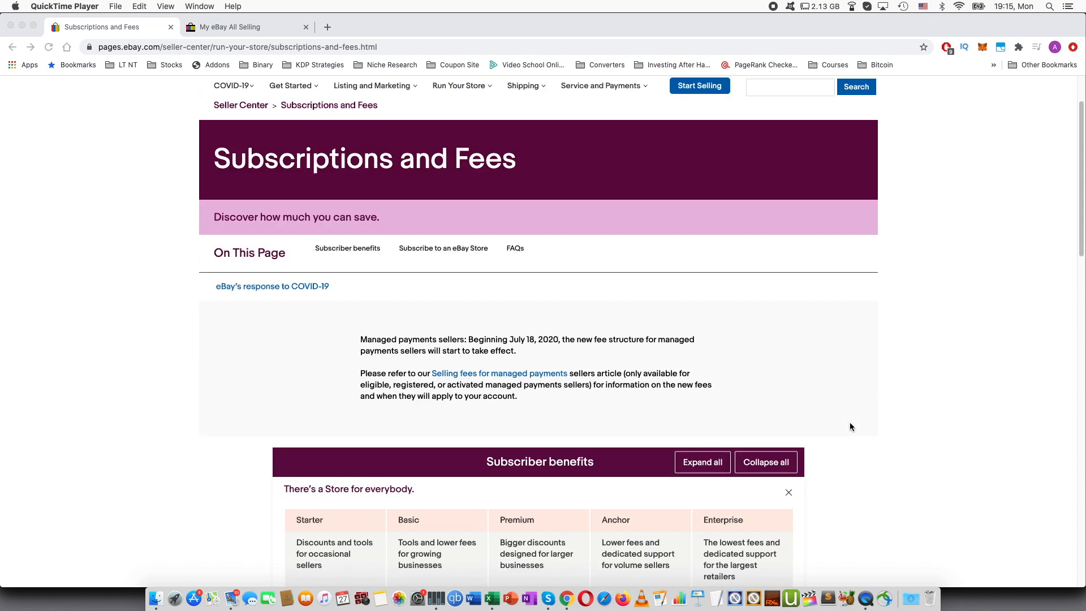
pyautogui.scroll(1, 849, 426)
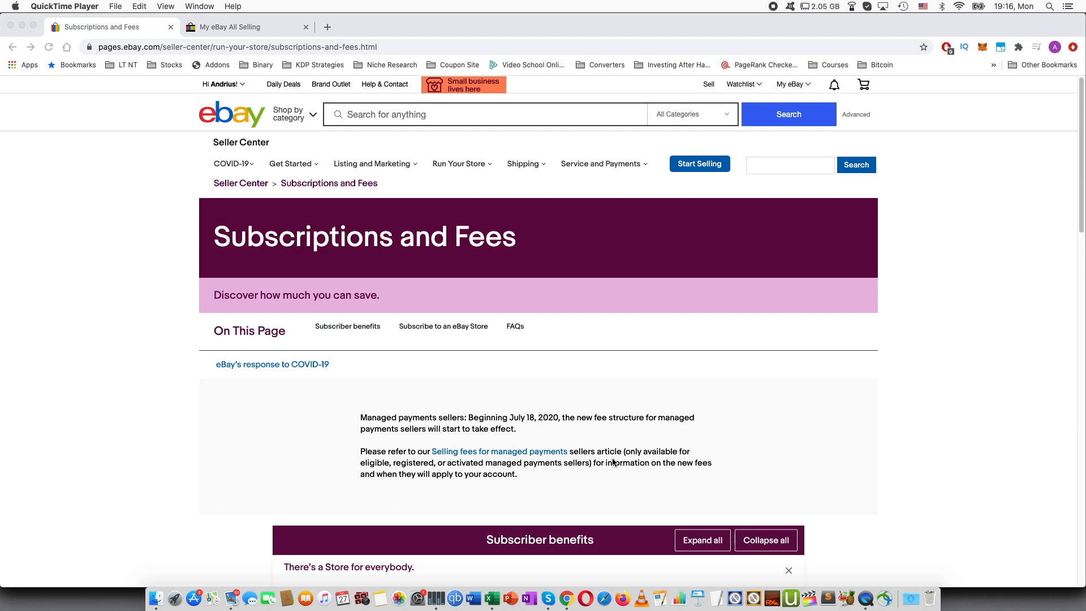
pyautogui.scroll(-3, 613, 461)
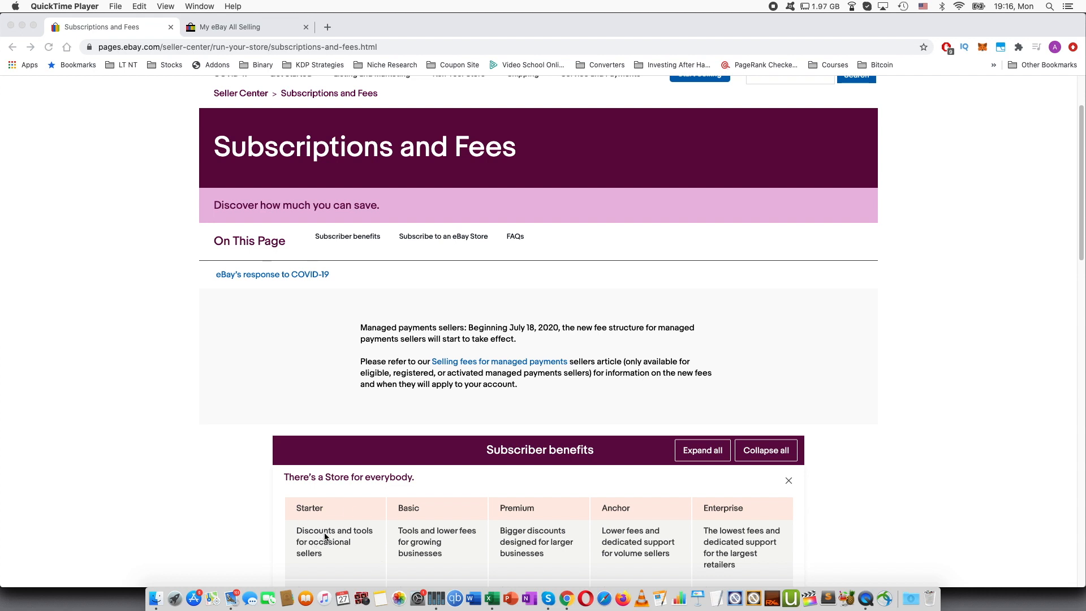
pyautogui.scroll(3, 332, 532)
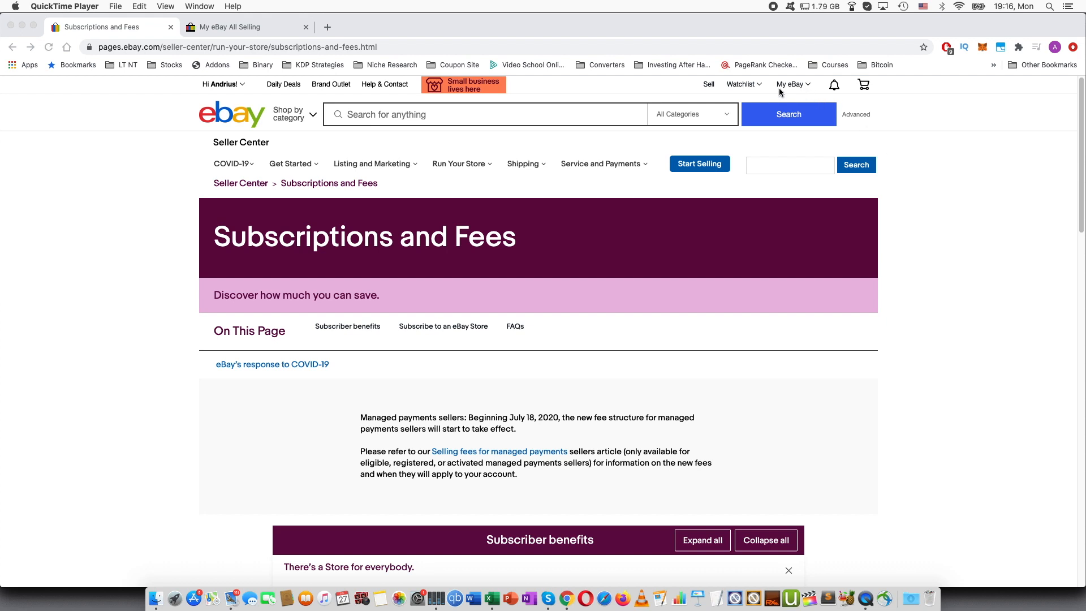
pyautogui.click(234, 85)
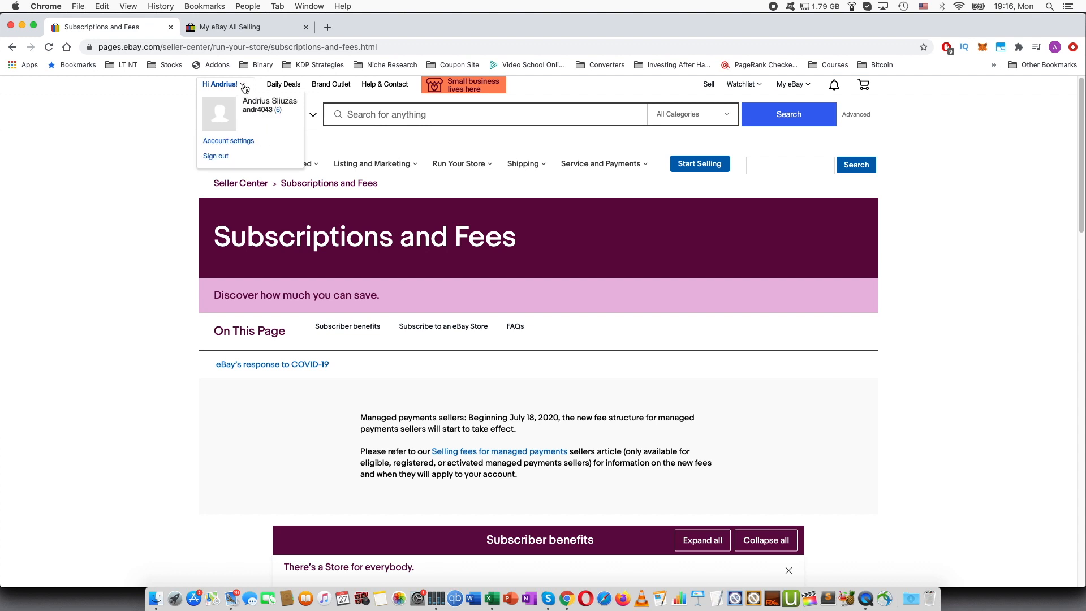
# - Open the eBay messages in a new tab and examine the out of office email response options in their settings
pyautogui.moveTo(792, 83)
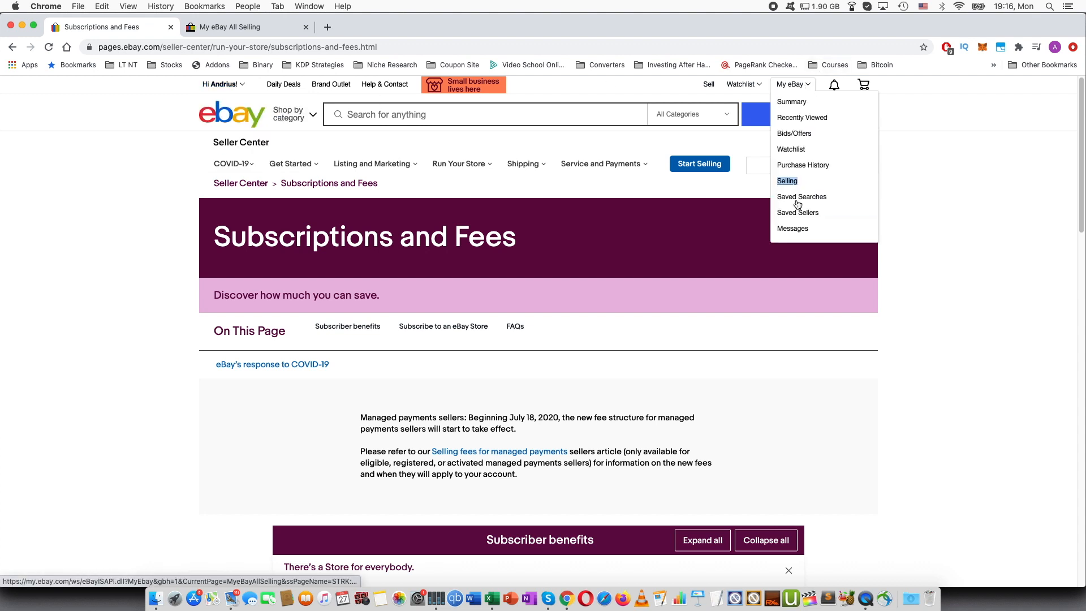
pyautogui.rightClick(798, 235)
pyautogui.click(826, 239)
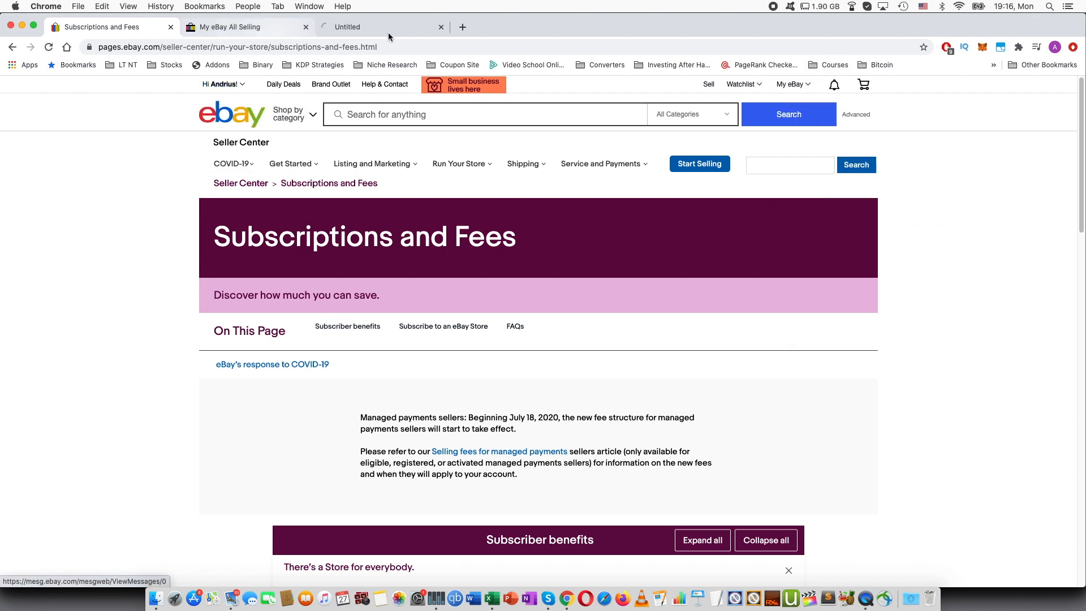
pyautogui.click(392, 32)
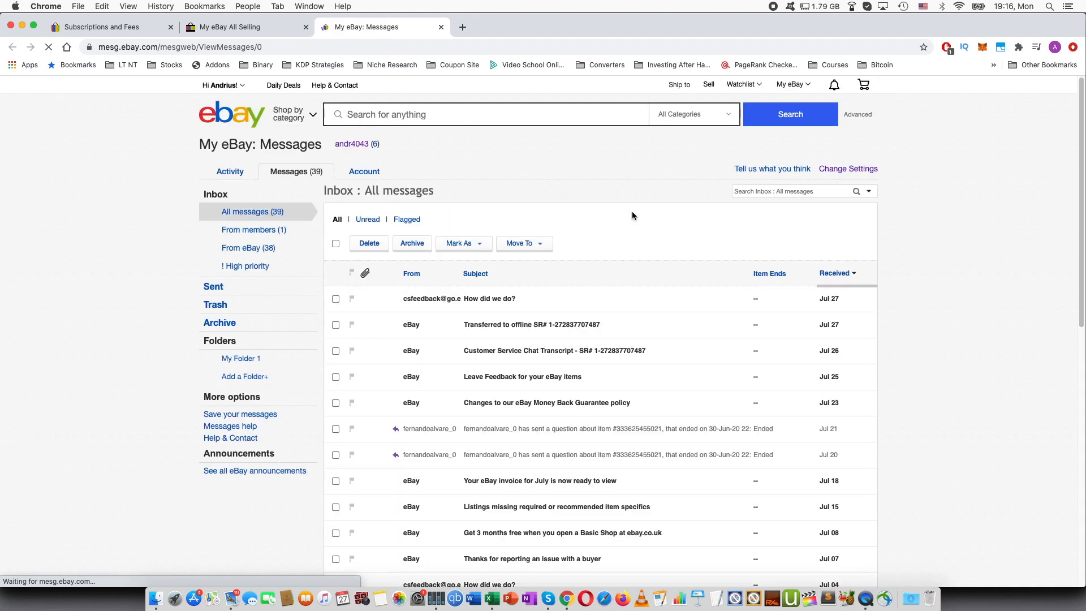
pyautogui.click(838, 221)
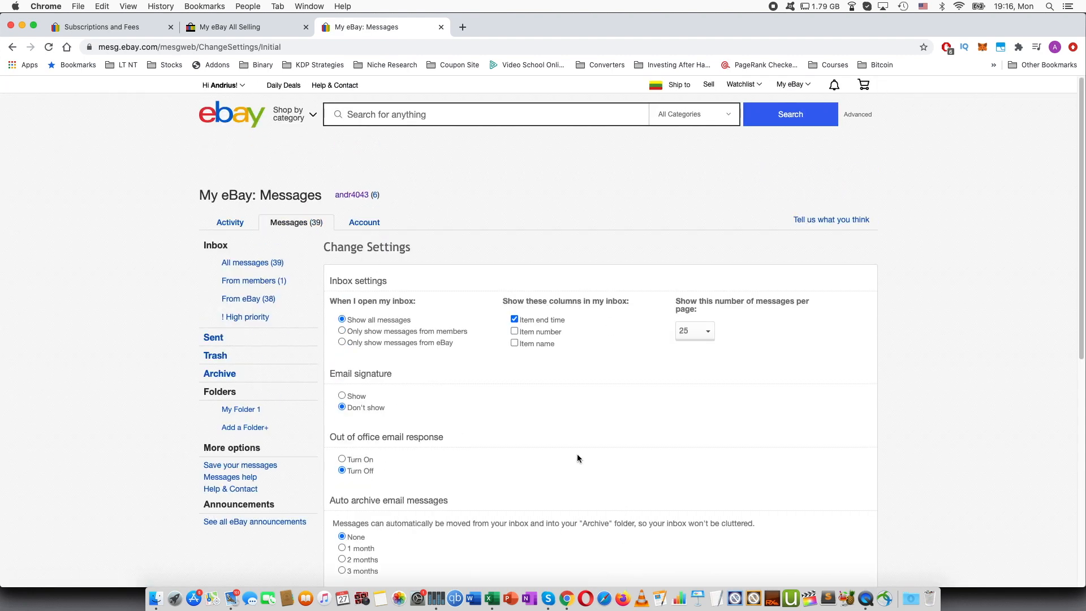
pyautogui.scroll(-1, 362, 479)
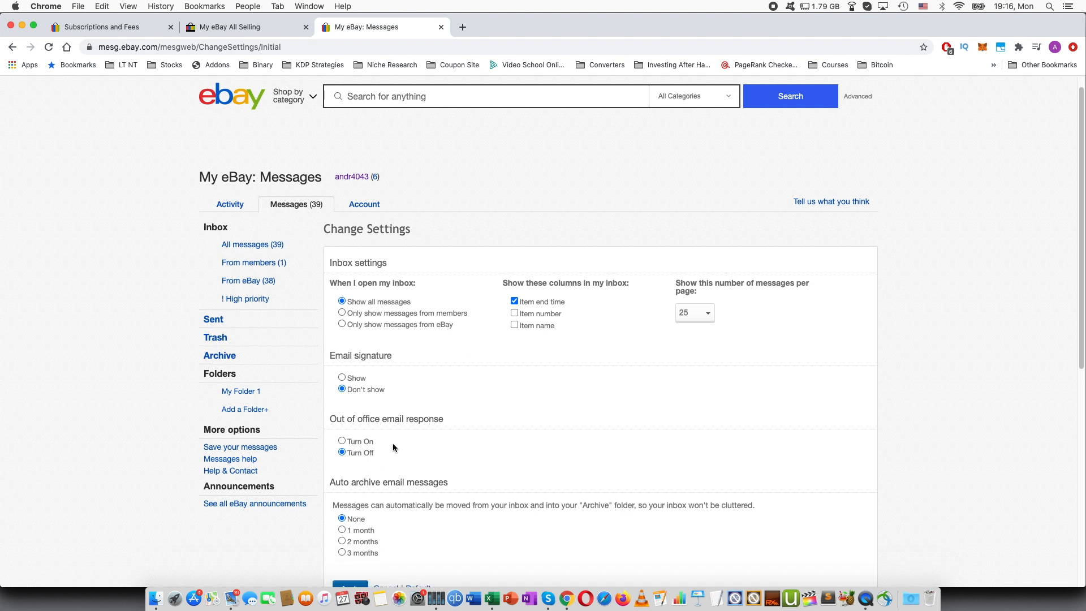
pyautogui.scroll(-1, 355, 419)
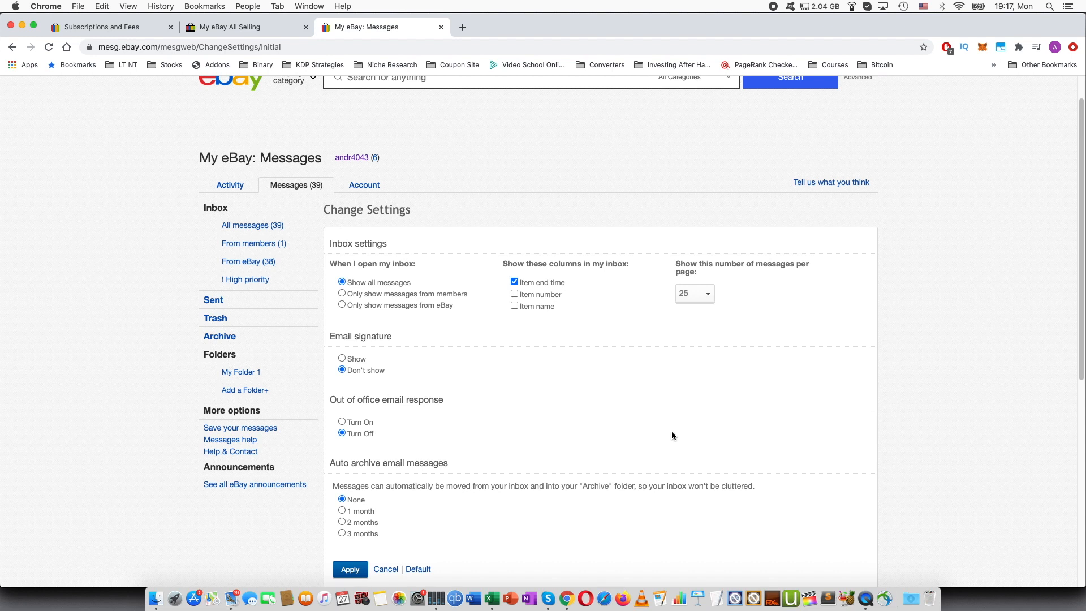
pyautogui.scroll(2, 671, 436)
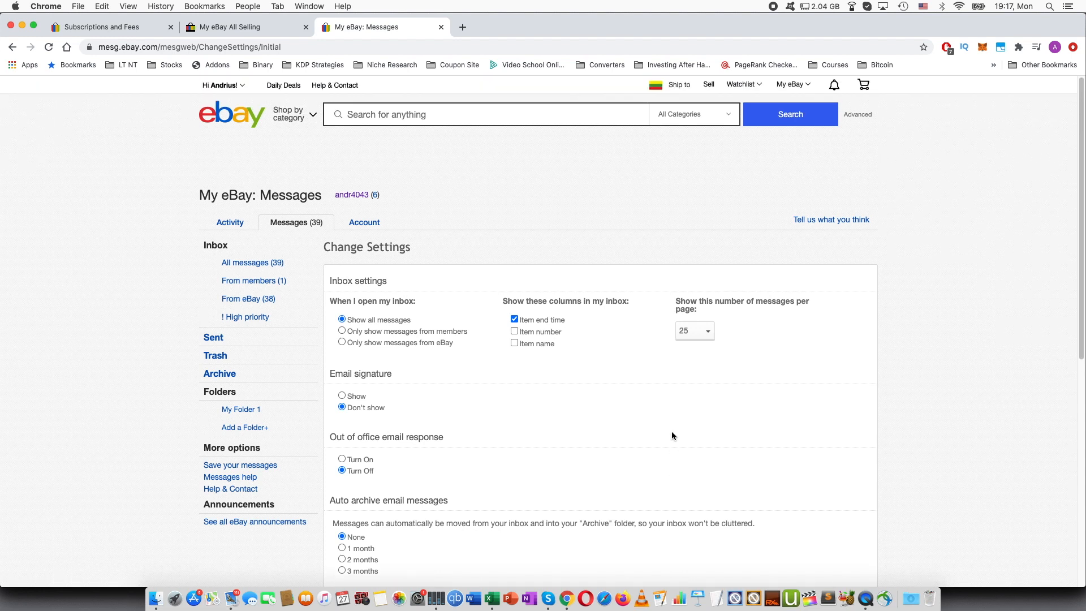
# - Go to the My eBay selling overview and select all listings under Active Selling
pyautogui.moveTo(800, 88)
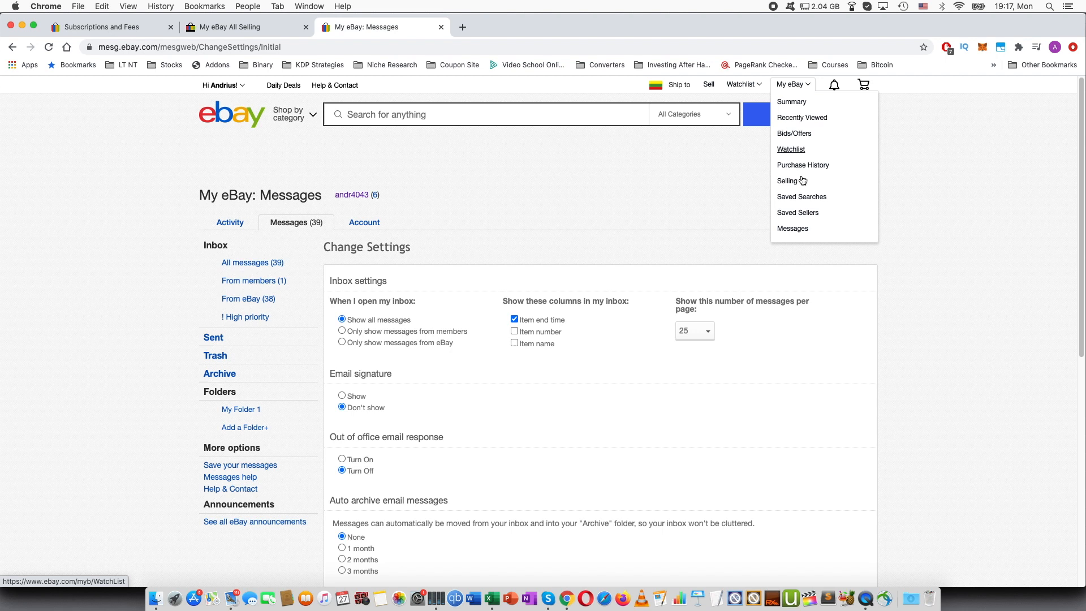
pyautogui.click(787, 181)
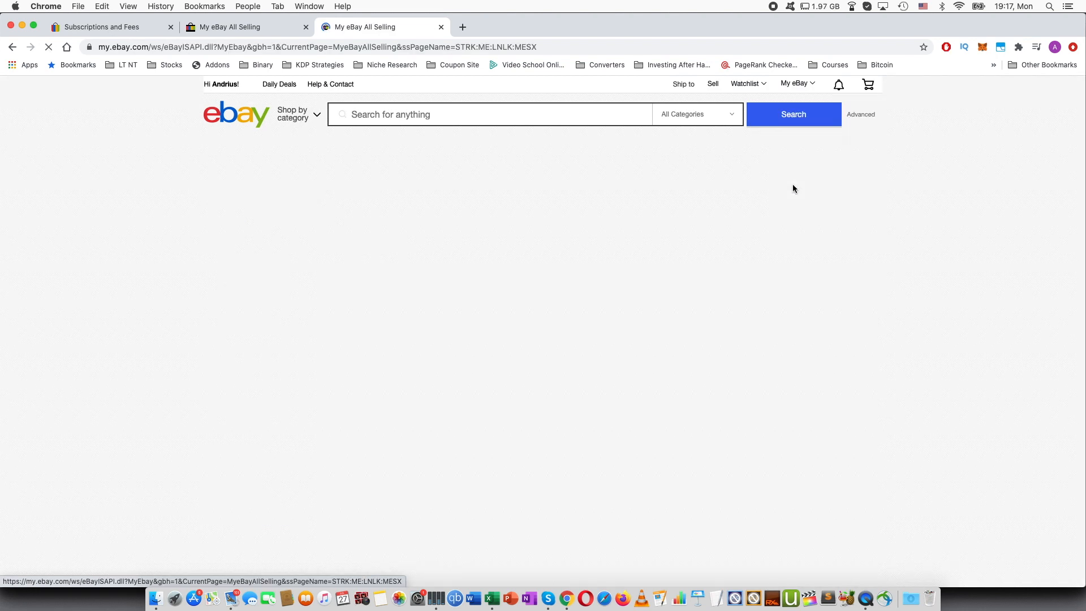
pyautogui.scroll(-6, 783, 262)
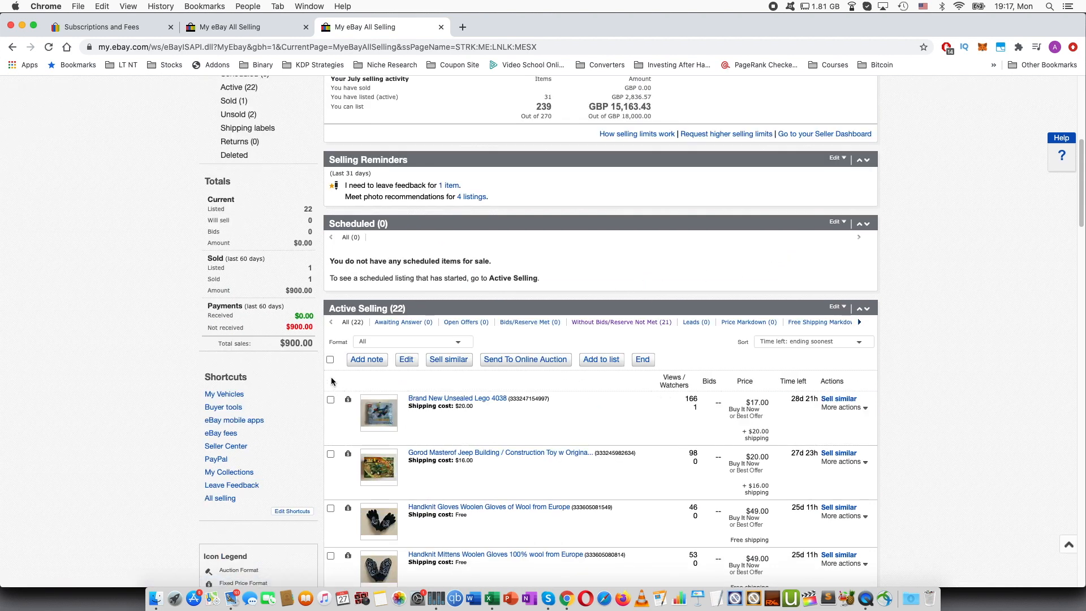
pyautogui.click(330, 360)
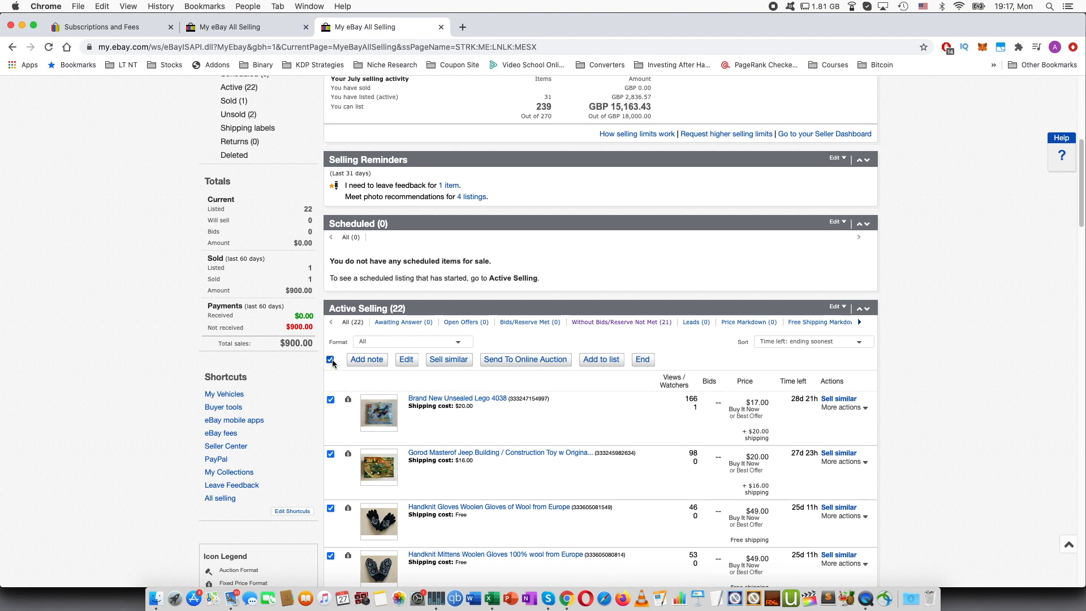
pyautogui.click(330, 360)
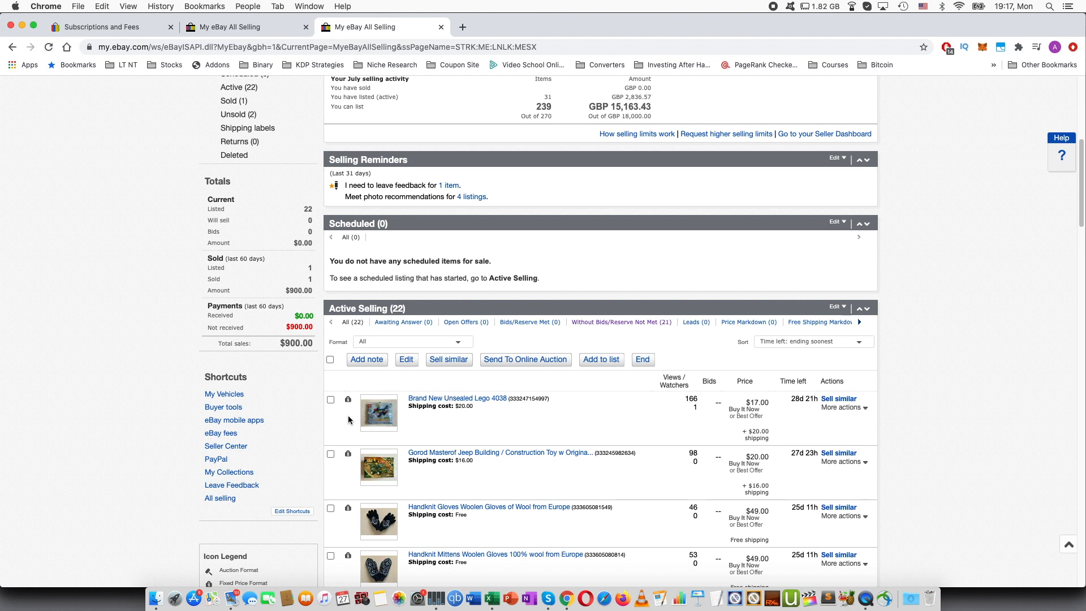
pyautogui.click(330, 361)
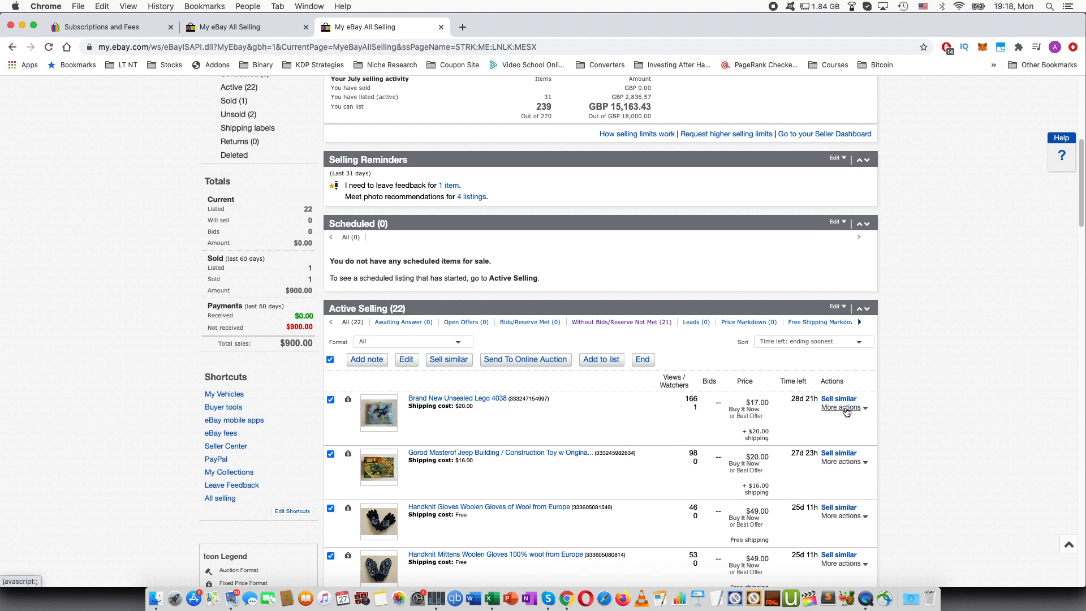
# - Open the Brand New Unsealed Lego 4038 listing for revision and locate the handling time in its domestic shipping details
pyautogui.click(842, 408)
pyautogui.click(840, 422)
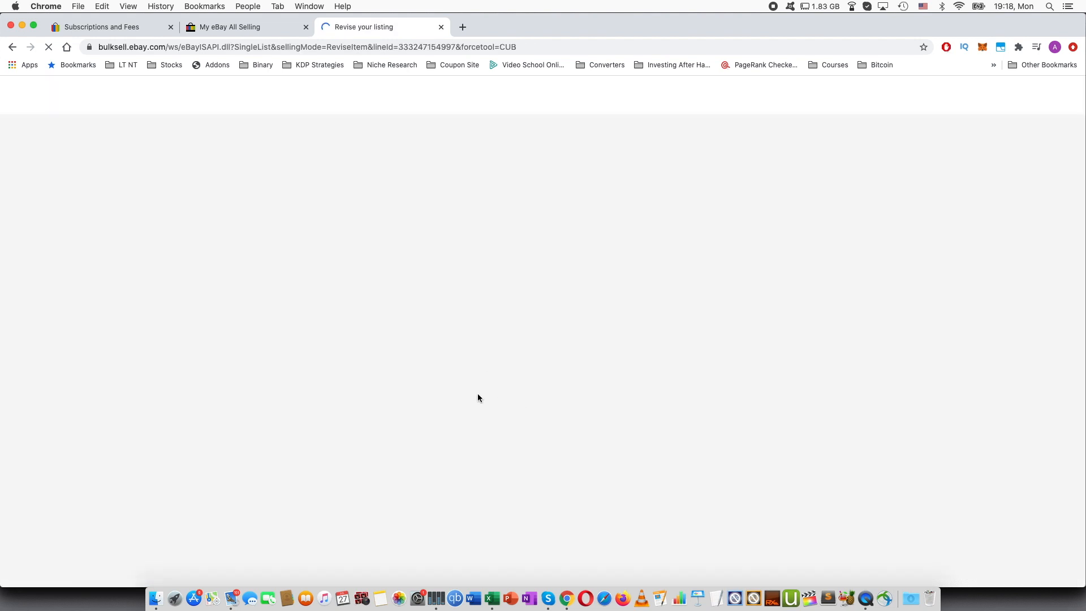
pyautogui.scroll(-4, 404, 354)
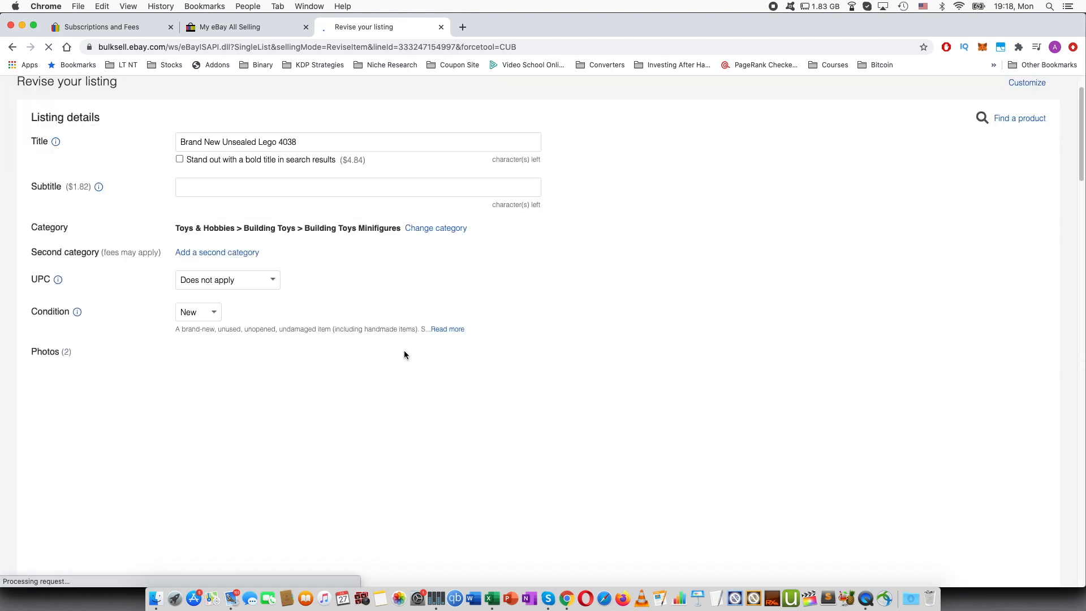
pyautogui.scroll(-10, 404, 354)
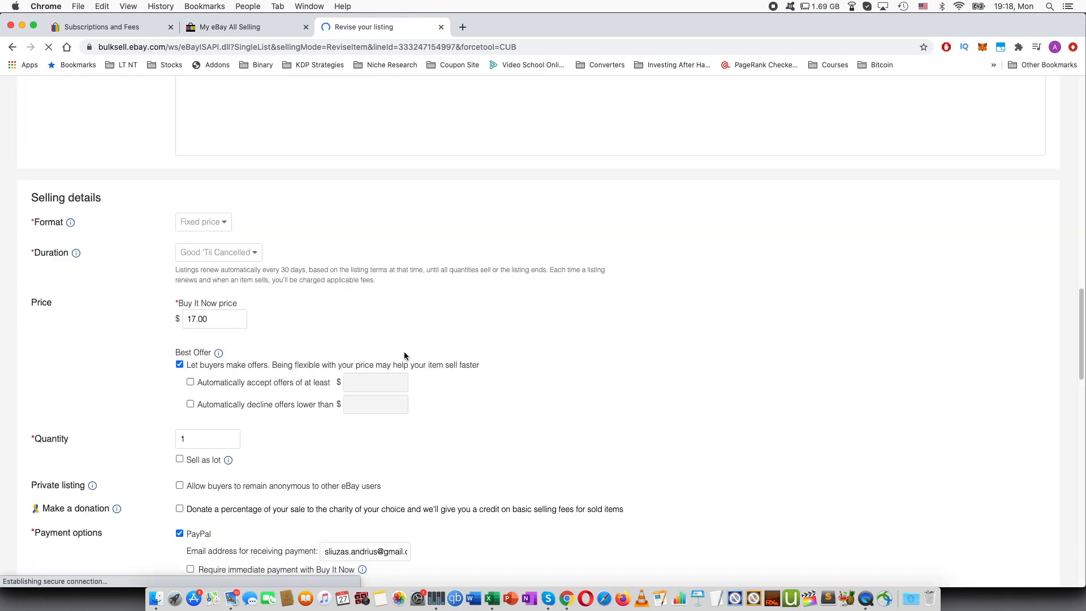
pyautogui.scroll(-6, 404, 356)
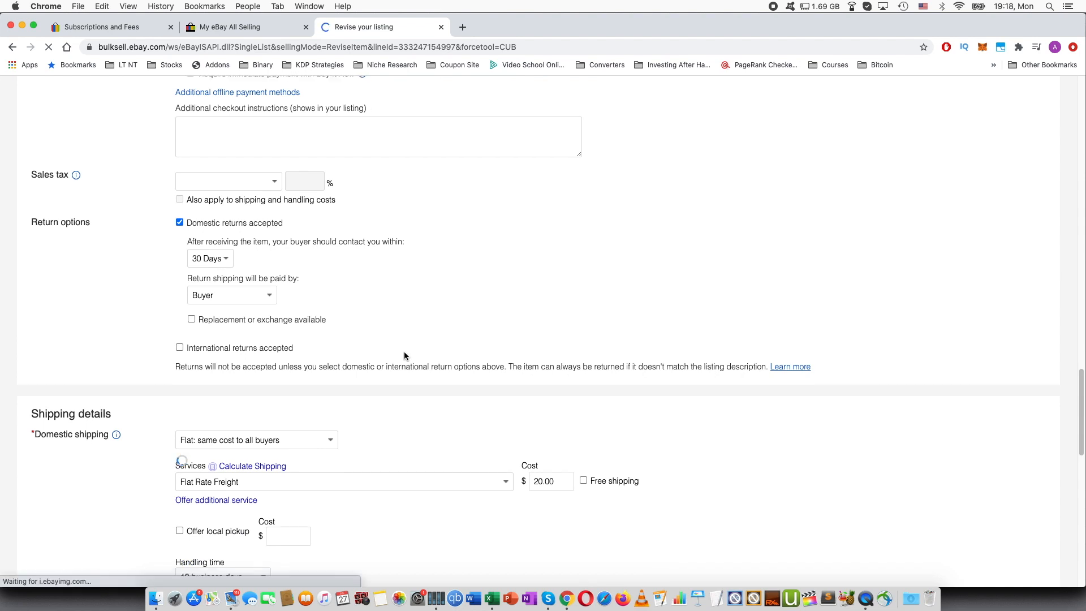
pyautogui.scroll(-6, 404, 355)
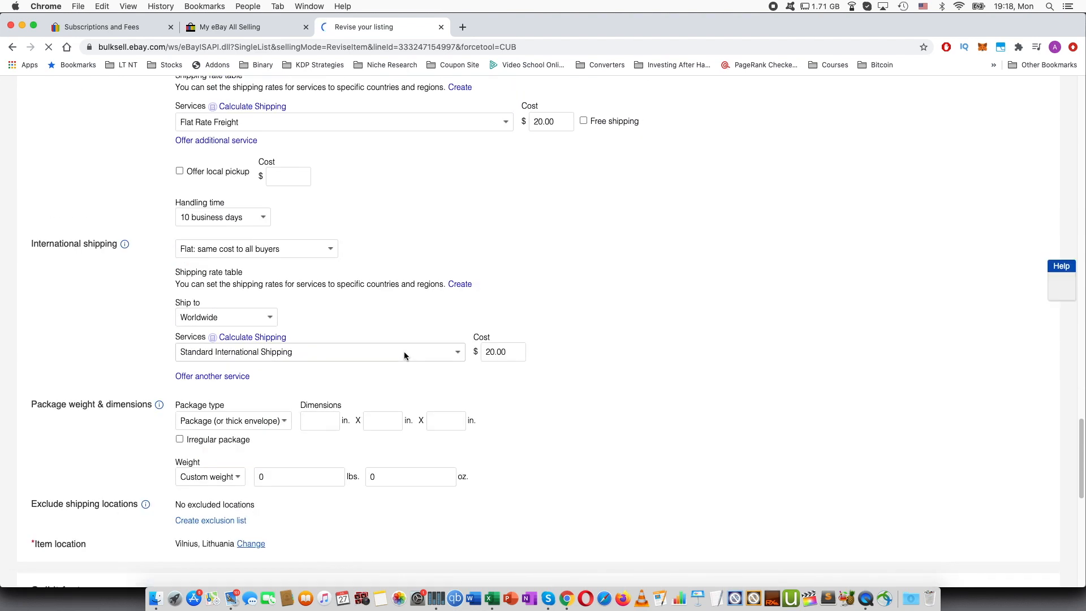
pyautogui.moveTo(177, 203); pyautogui.dragTo(224, 203)
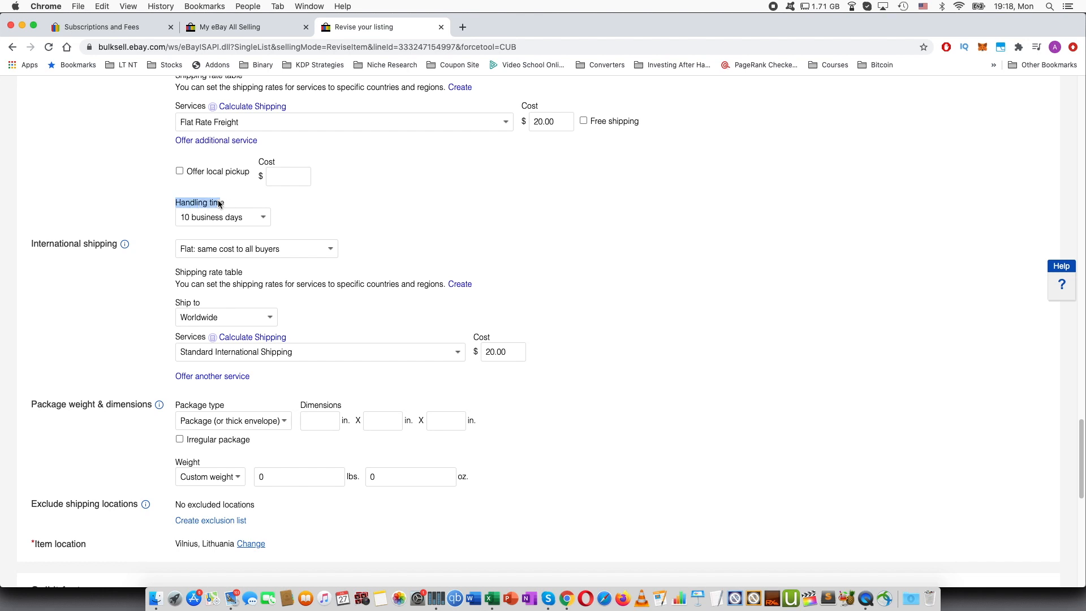
# - Examine the handling time choices offered for the Lego listing, then close the list without choosing one
pyautogui.click(233, 216)
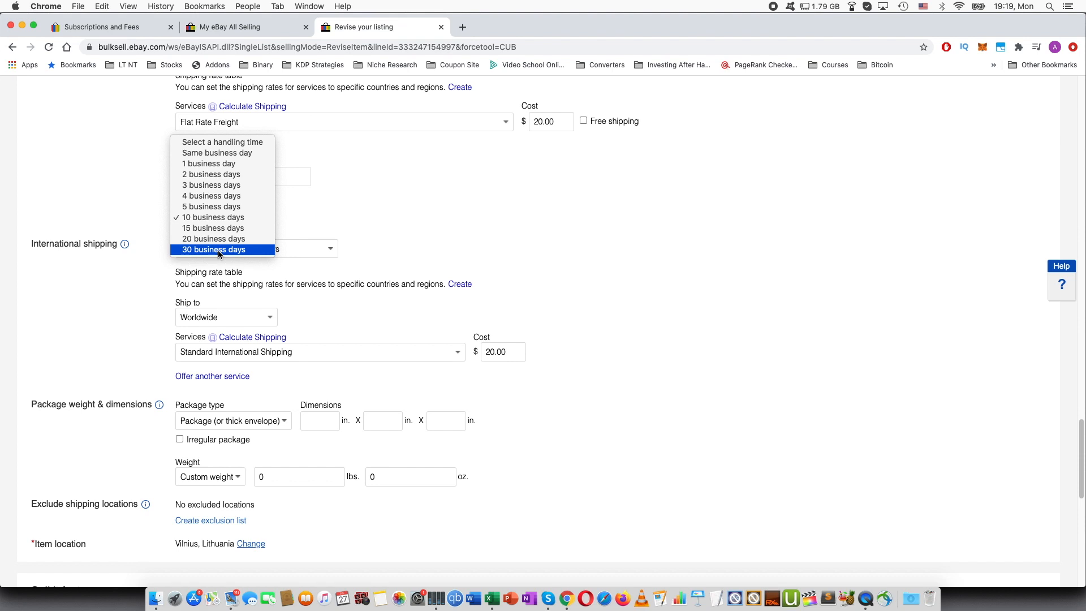
pyautogui.click(379, 220)
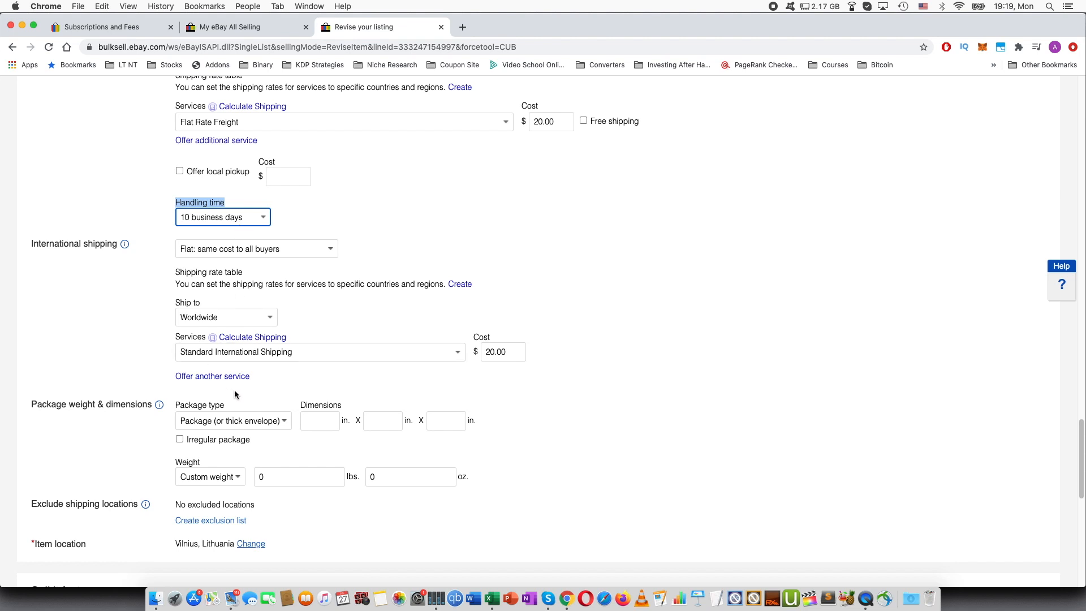
pyautogui.click(263, 220)
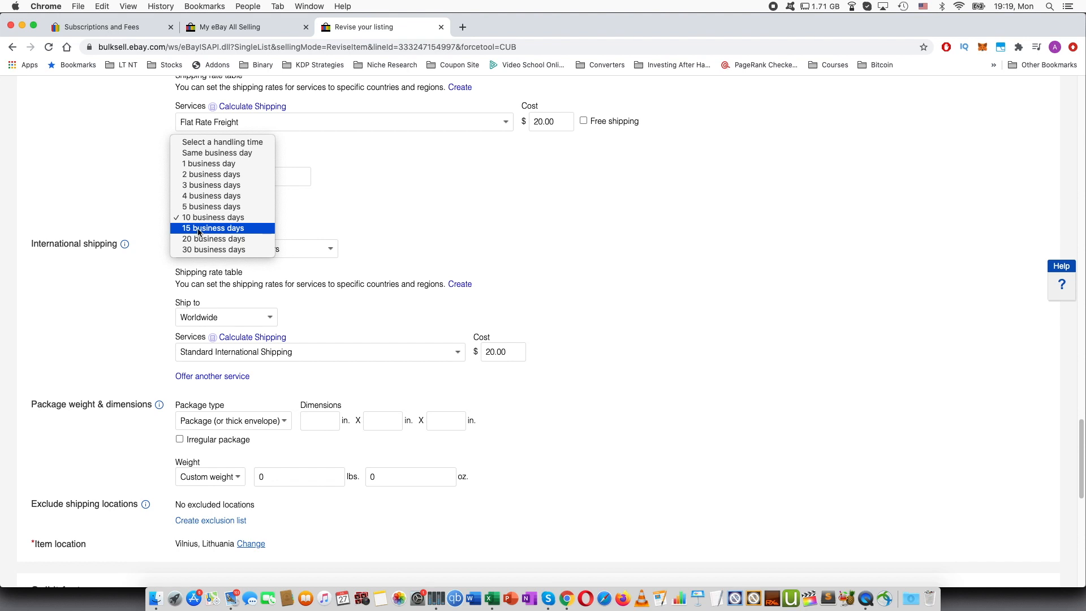
pyautogui.click(440, 214)
# - Leave the single-listing form and open the active listings in the bulk listing editor
pyautogui.click(14, 47)
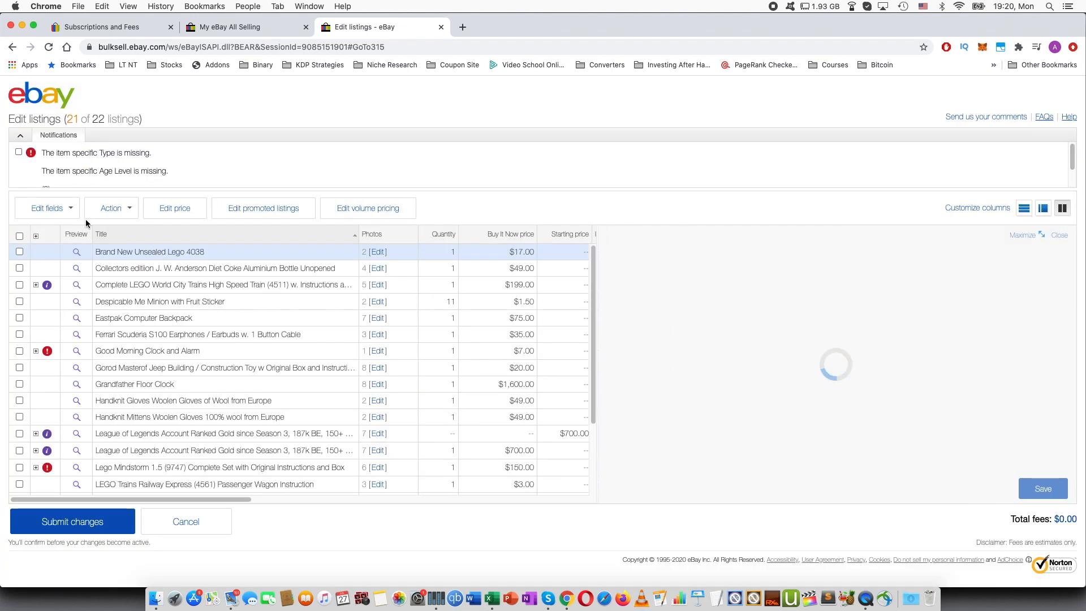
pyautogui.click(73, 210)
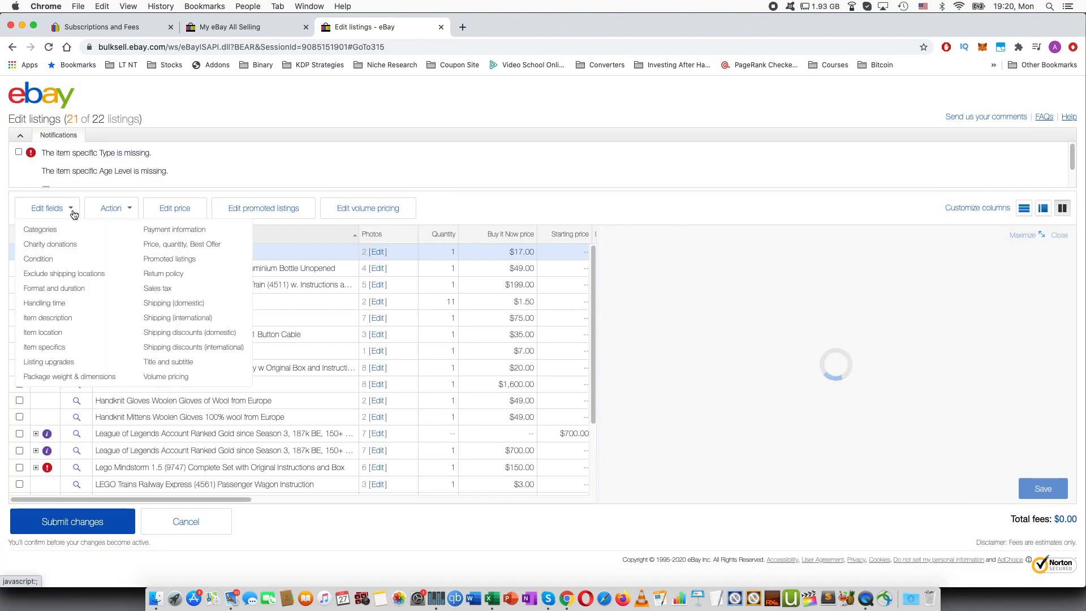
pyautogui.click(50, 304)
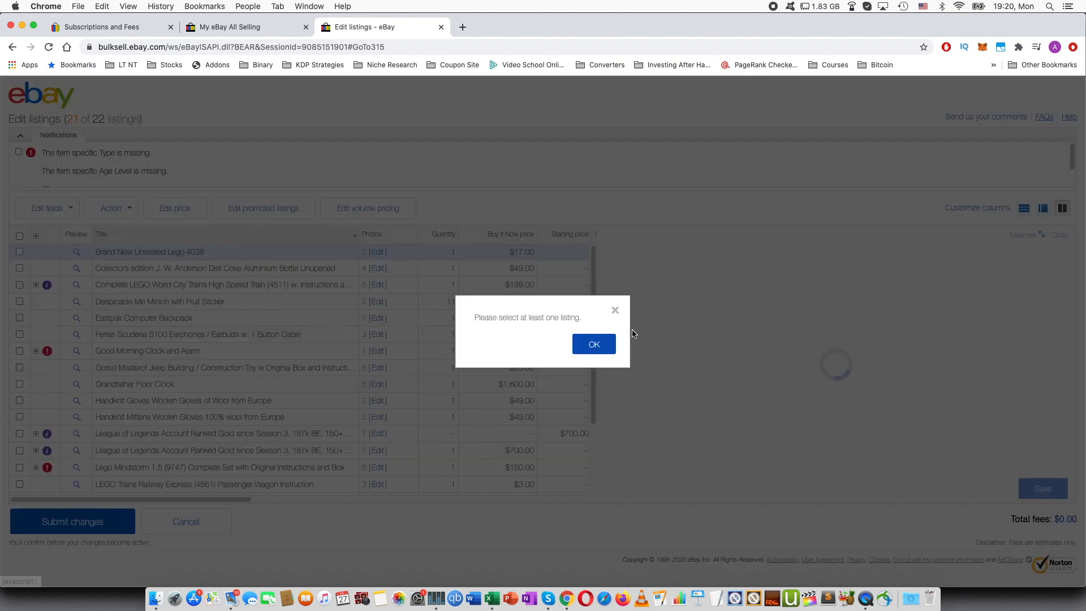
pyautogui.click(593, 344)
# - Select all listings in the bulk editor and open their handling time for bulk editing
pyautogui.click(19, 236)
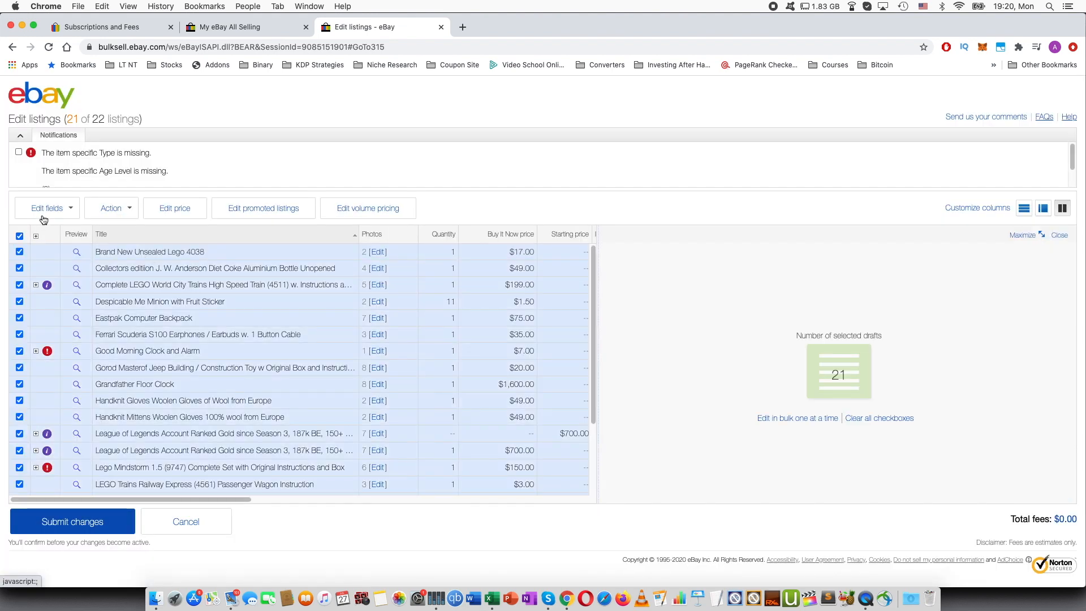
pyautogui.click(62, 211)
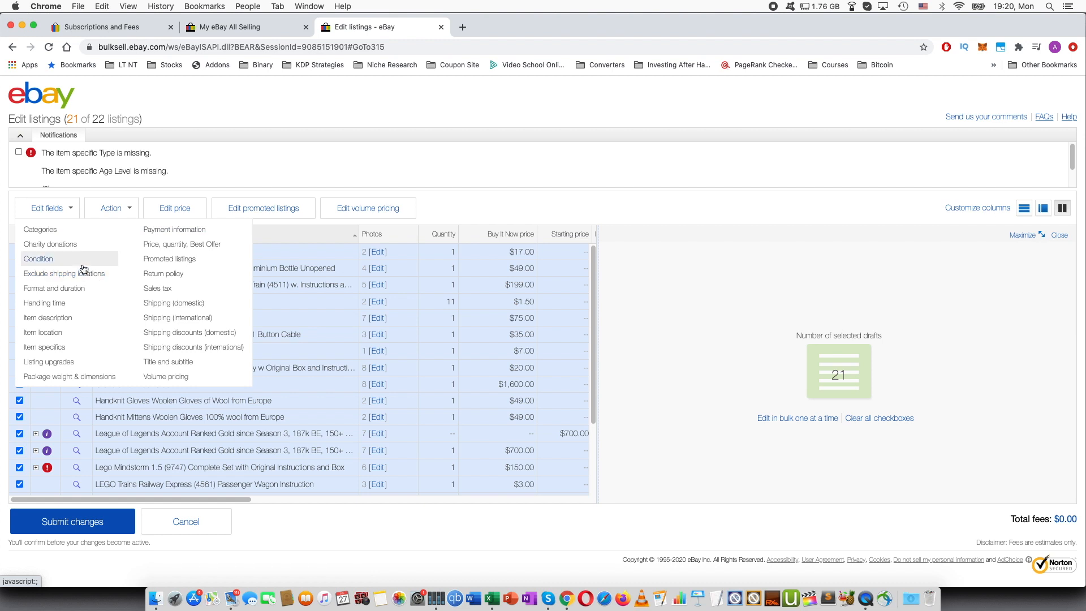
pyautogui.click(77, 303)
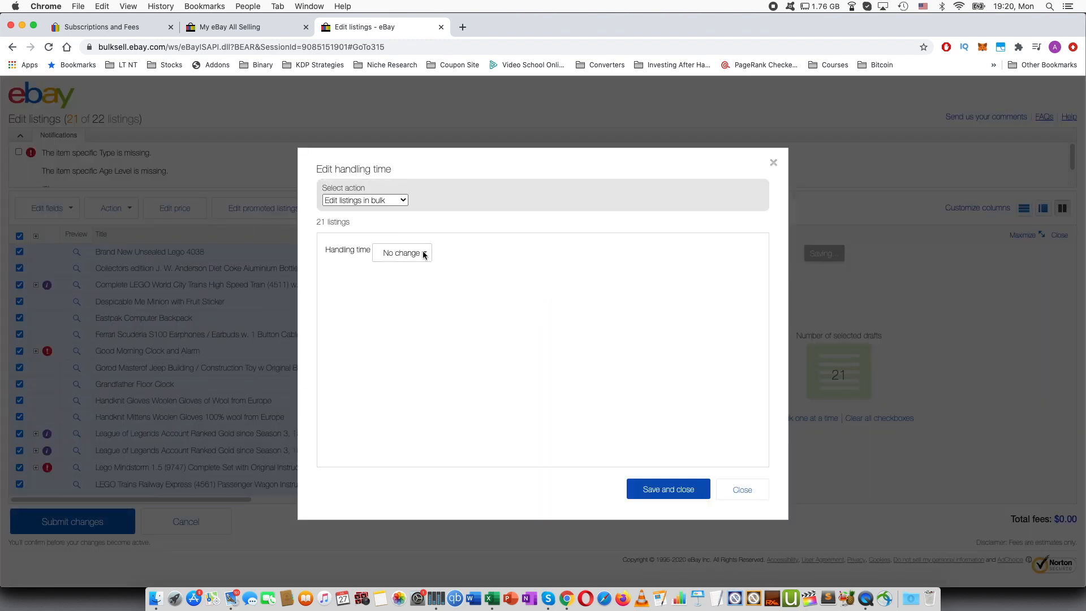
# - Set the bulk handling time action to Change to and examine the available handling time choices
pyautogui.click(424, 254)
pyautogui.click(425, 270)
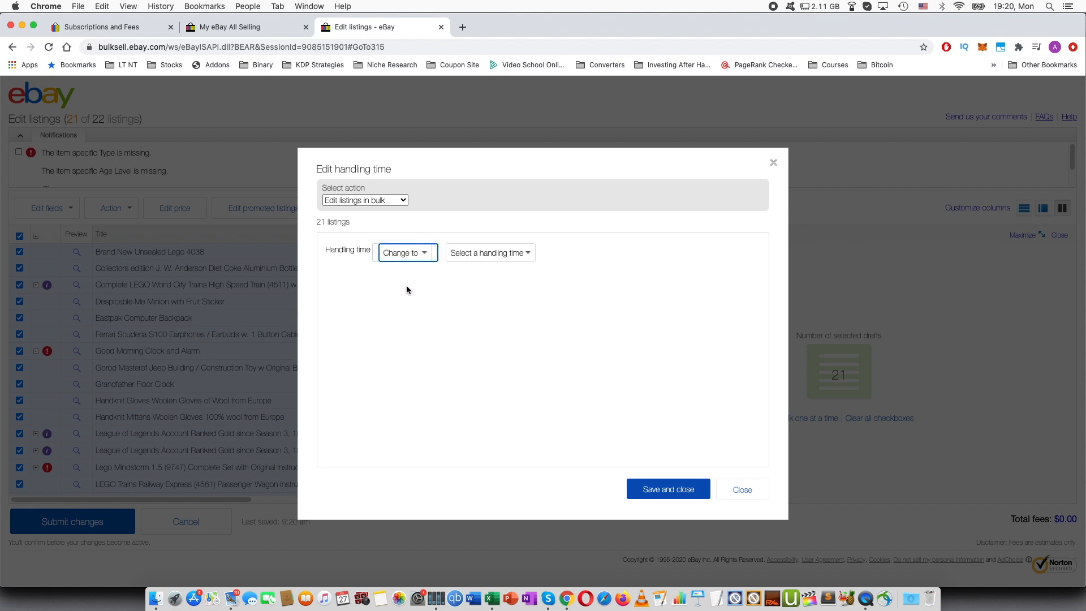
pyautogui.click(489, 252)
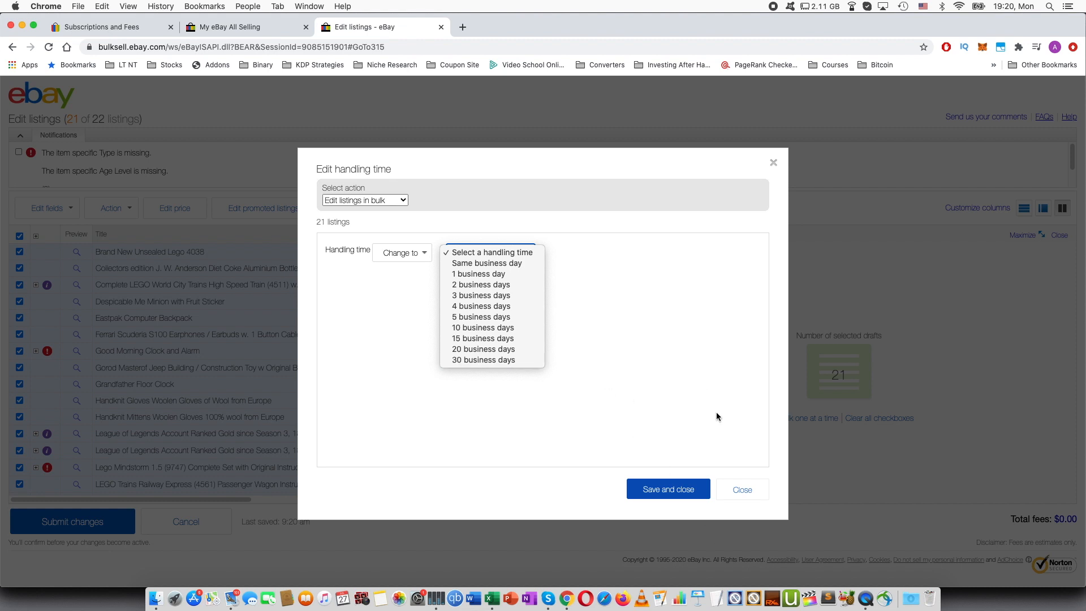
# - Close the handling time editor without saving and cancel all bulk listing changes to leave the bulk editor
pyautogui.click(742, 490)
pyautogui.click(742, 490)
pyautogui.click(201, 531)
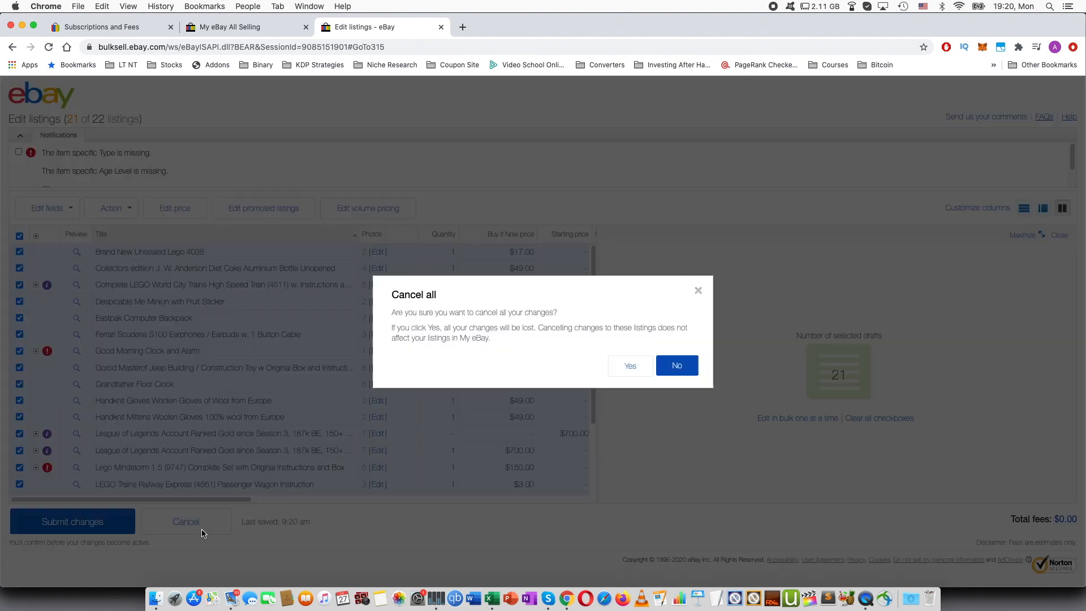
pyautogui.click(643, 368)
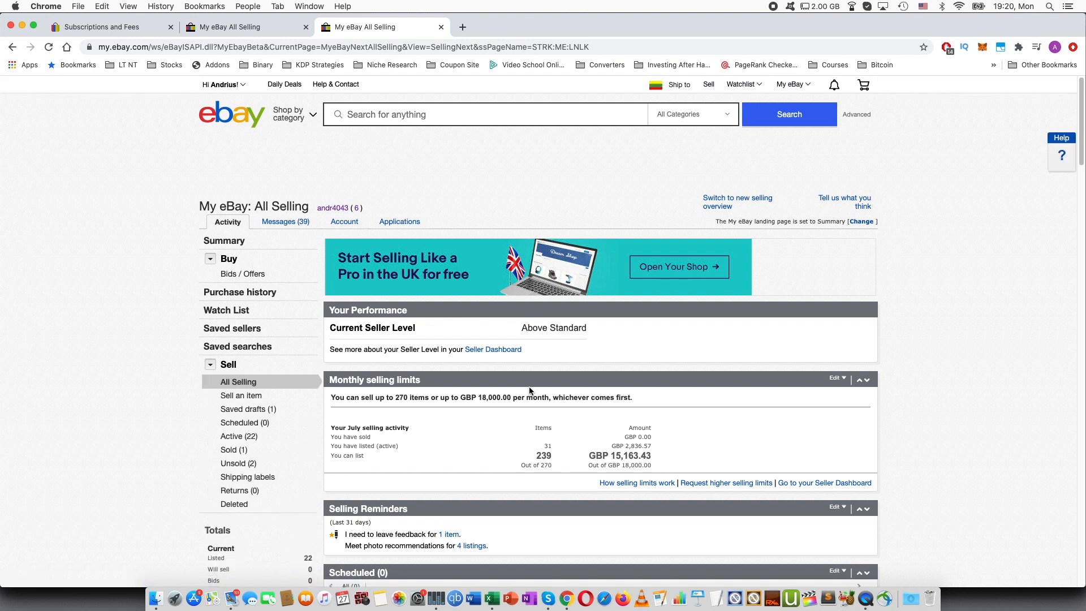
pyautogui.scroll(-2, 754, 406)
pyautogui.scroll(-8, 755, 406)
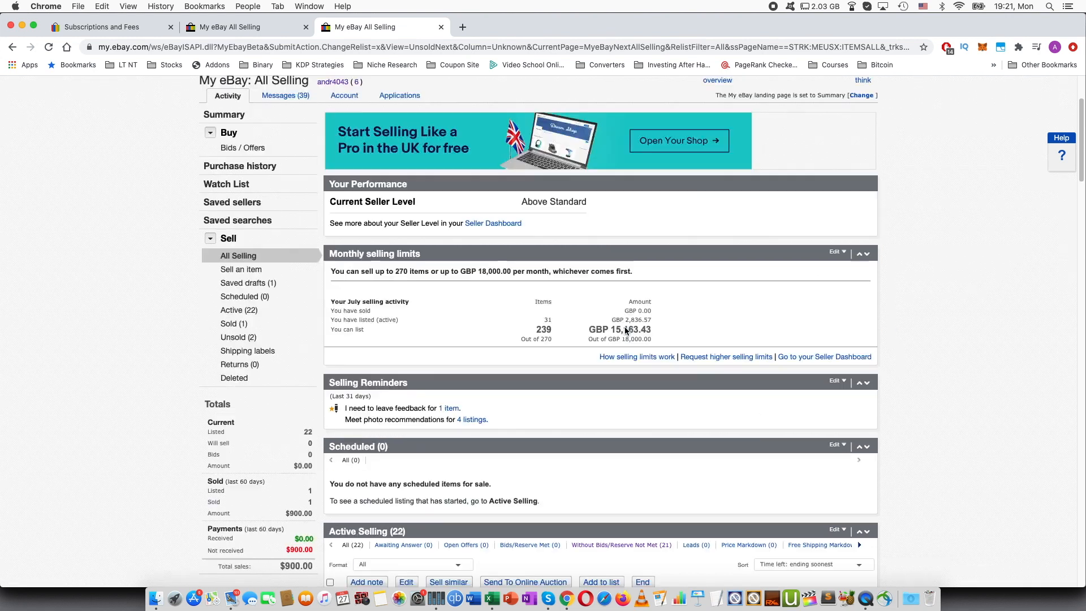
pyautogui.scroll(5, 507, 309)
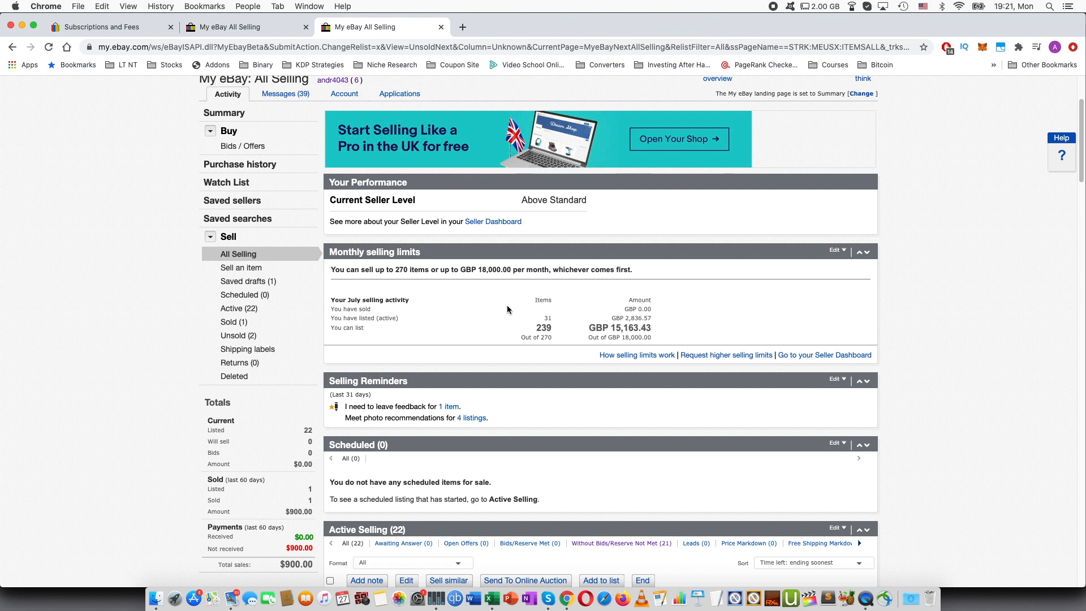
pyautogui.scroll(-6, 507, 309)
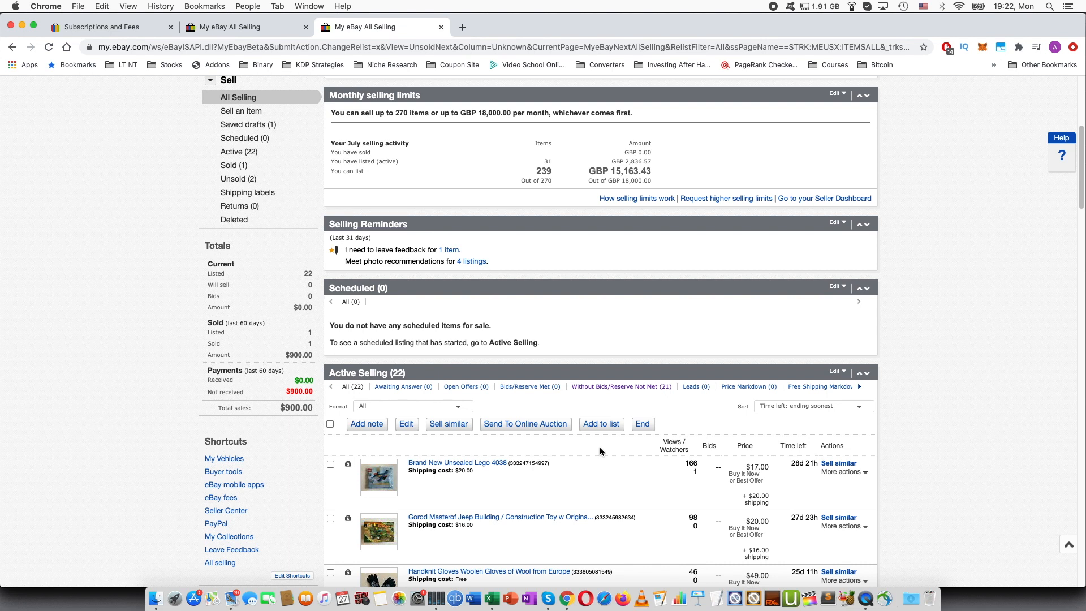
pyautogui.scroll(2, 601, 451)
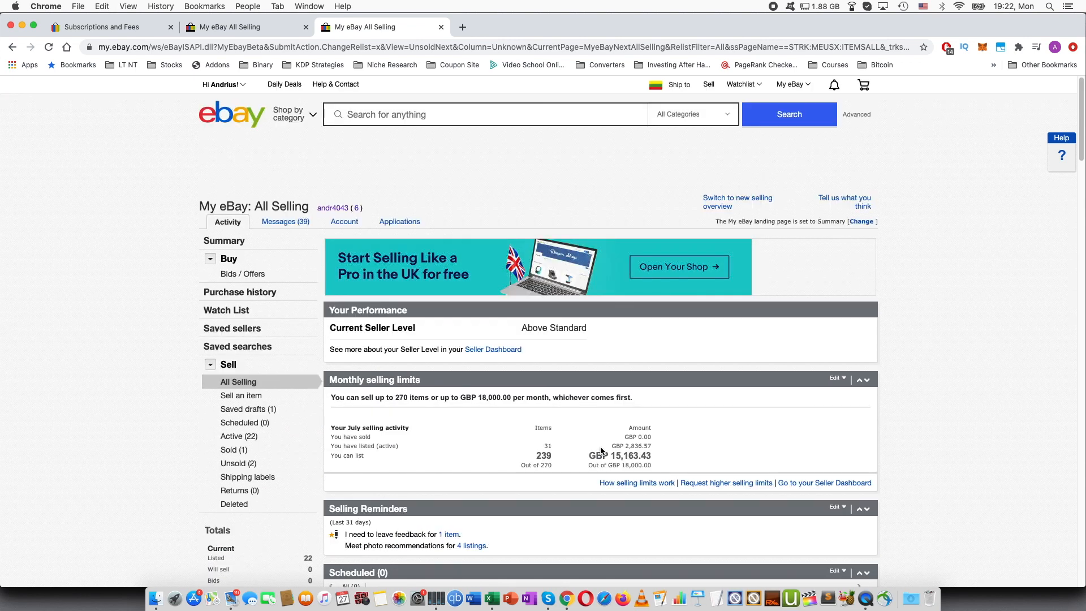